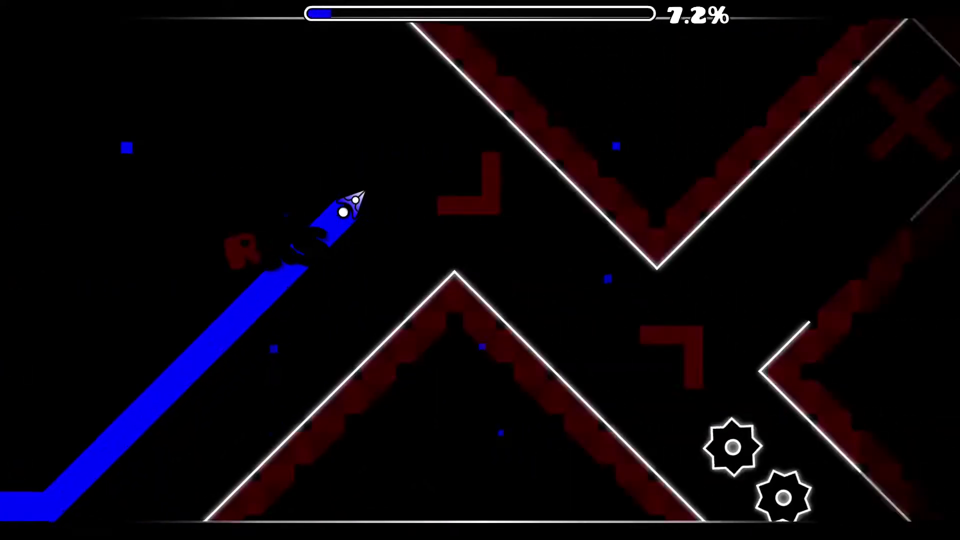
# Step: Steer the wave past the red walls, saws and spiked corridor to the orange portal
pyautogui.press('space')
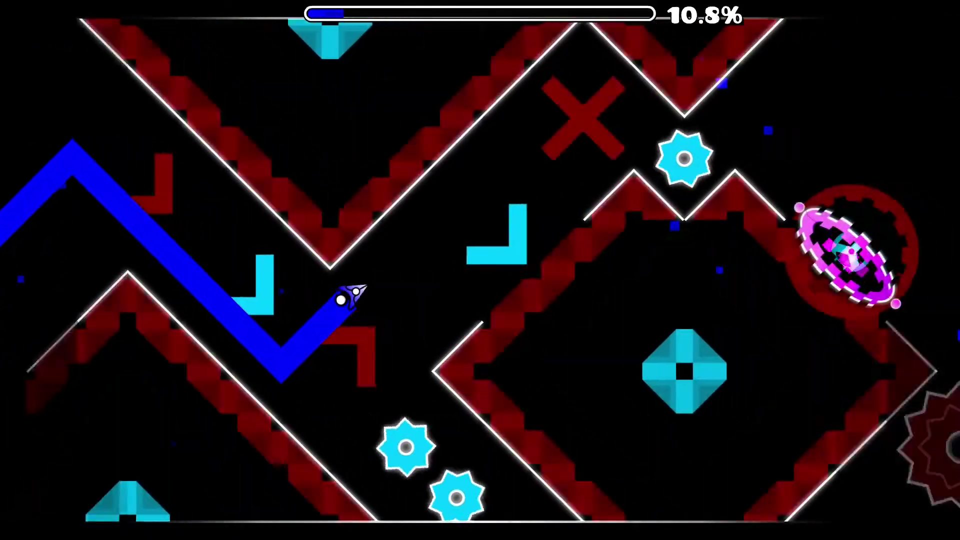
pyautogui.press('space')
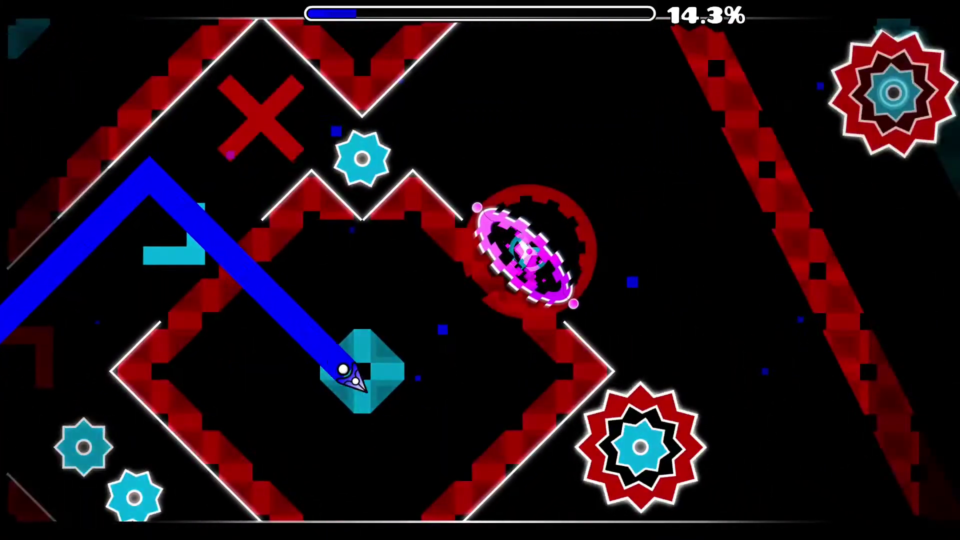
pyautogui.press('space')
pyautogui.press('space')
pyautogui.press('space')
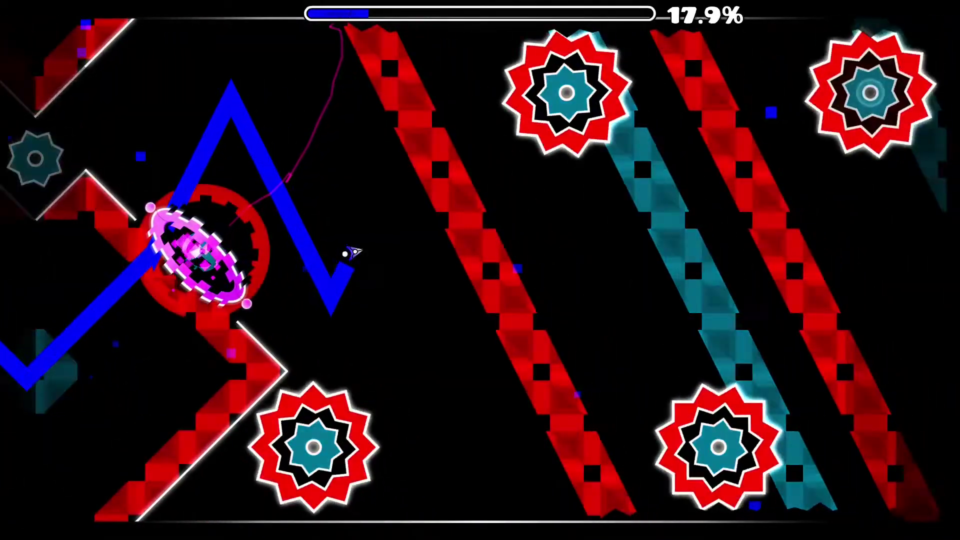
pyautogui.press('space')
pyautogui.press('space')
pyautogui.press('space')
pyautogui.press('space')
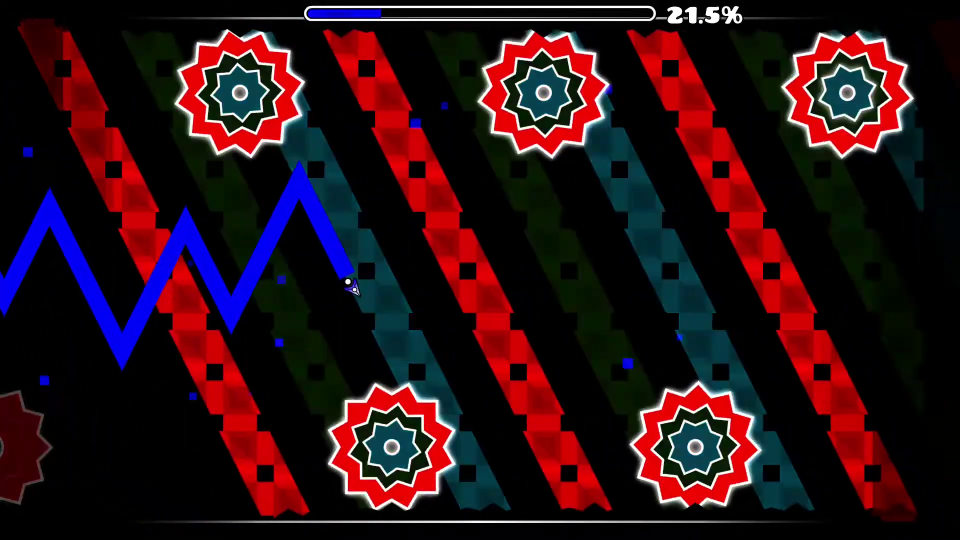
pyautogui.press('space')
pyautogui.press('space')
pyautogui.press('space')
pyautogui.press('space')
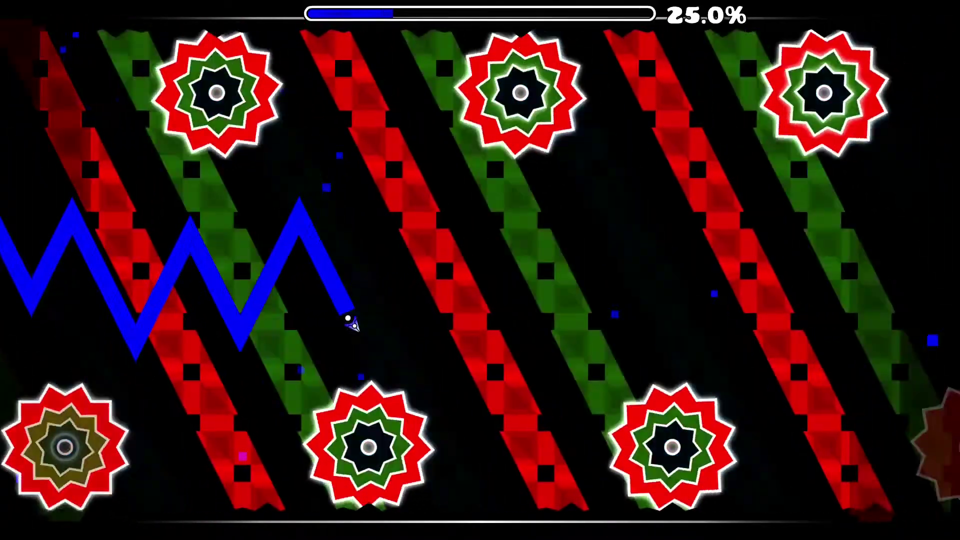
pyautogui.press('space')
pyautogui.press('space')
pyautogui.press('space')
pyautogui.press('space')
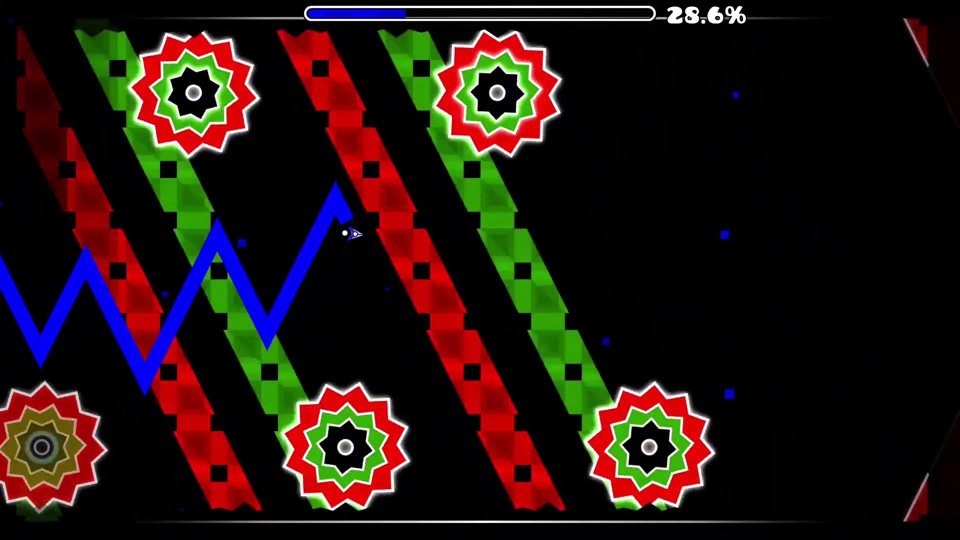
pyautogui.press('space')
pyautogui.press('space')
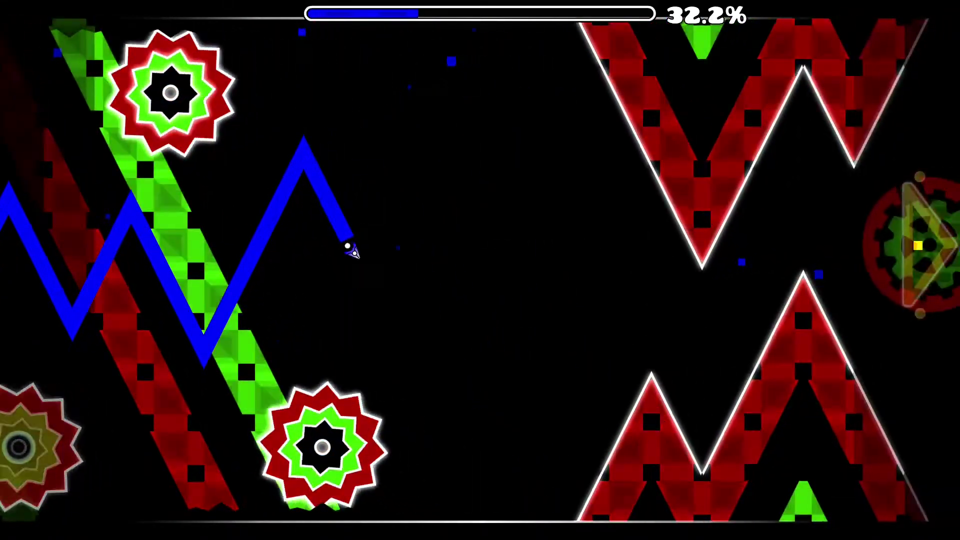
pyautogui.press('space')
pyautogui.press('space')
pyautogui.press('space')
pyautogui.press('space')
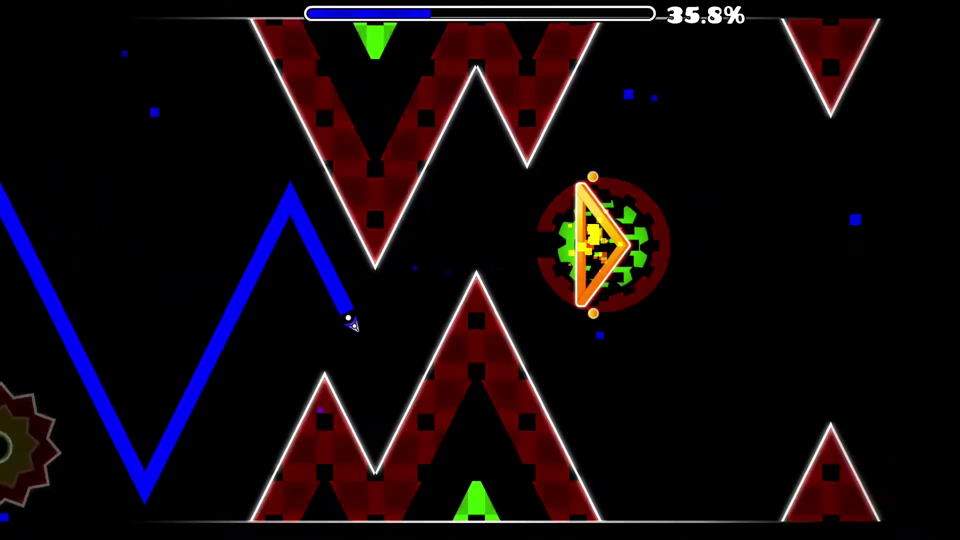
pyautogui.press('space')
pyautogui.press('space')
pyautogui.press('space')
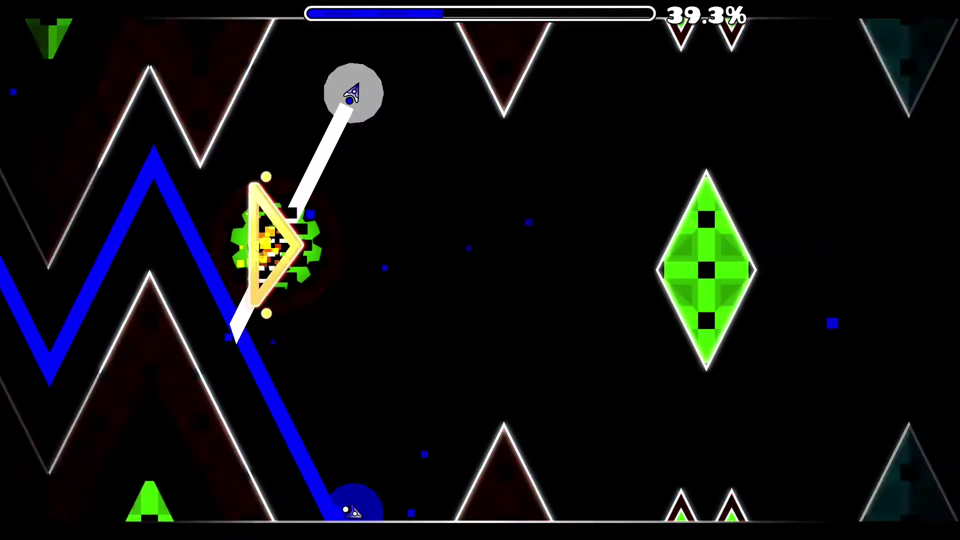
pyautogui.press('space')
# Step: Guide the mirrored dual waves around the green diamond and spikes through the blue portal
pyautogui.press('space')
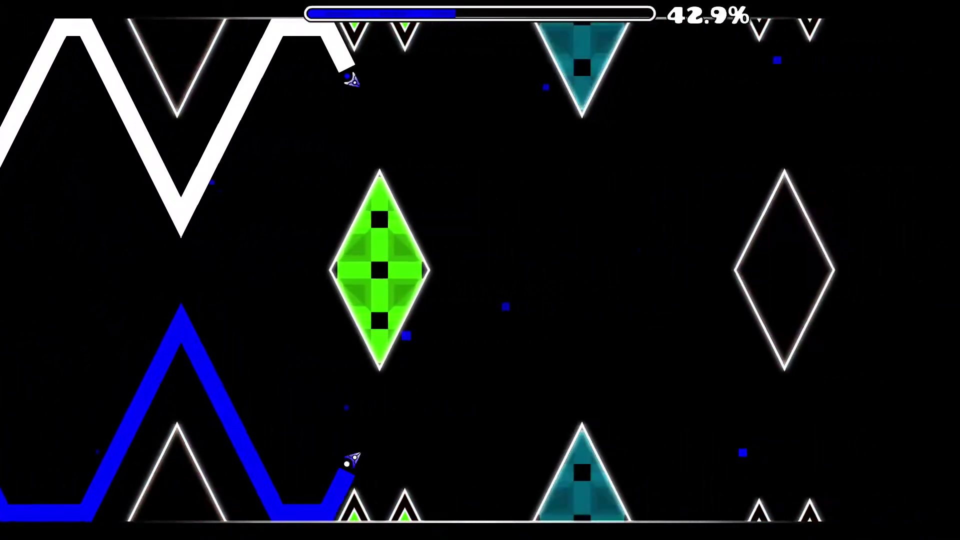
pyautogui.press('space')
pyautogui.press('space')
pyautogui.press('space')
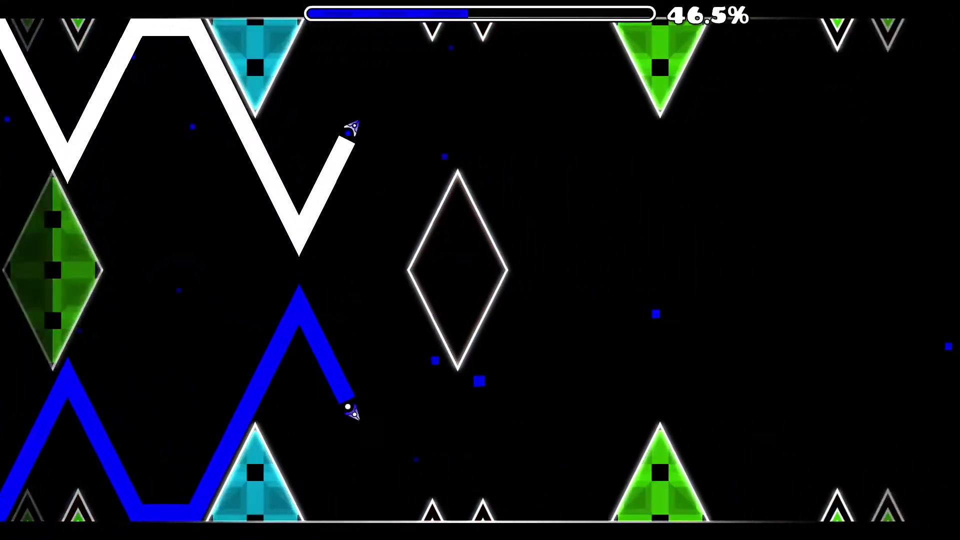
pyautogui.press('space')
pyautogui.press('space')
pyautogui.press('space')
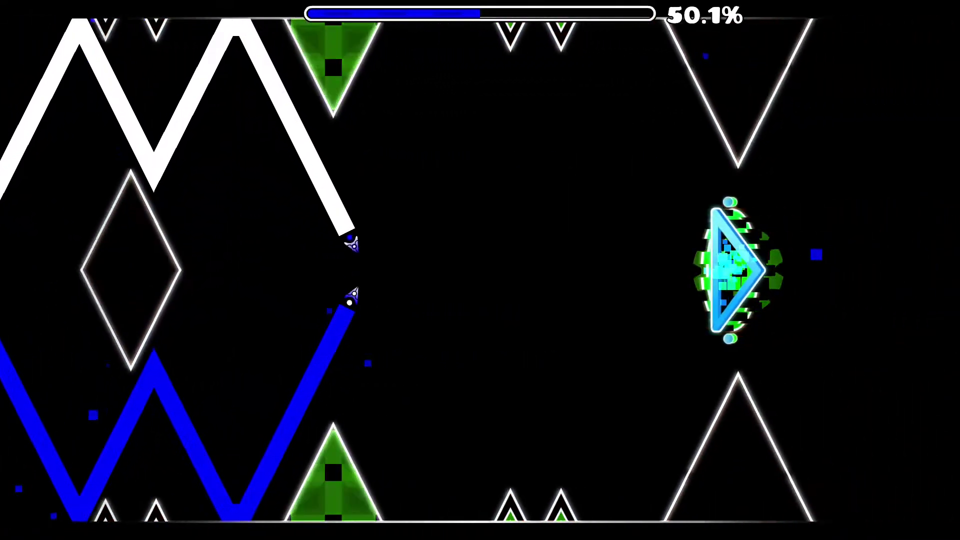
pyautogui.press('space')
pyautogui.press('space')
pyautogui.press('space')
pyautogui.press('space')
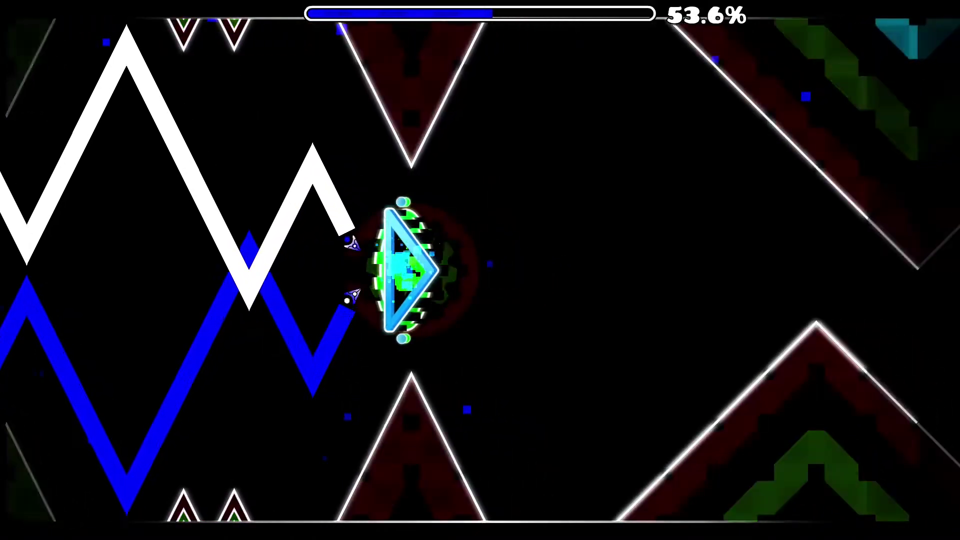
pyautogui.press('space')
# Step: Weave the single wave through the speed arrows and diamond blocks toward the green portal
pyautogui.press('space')
pyautogui.press('space')
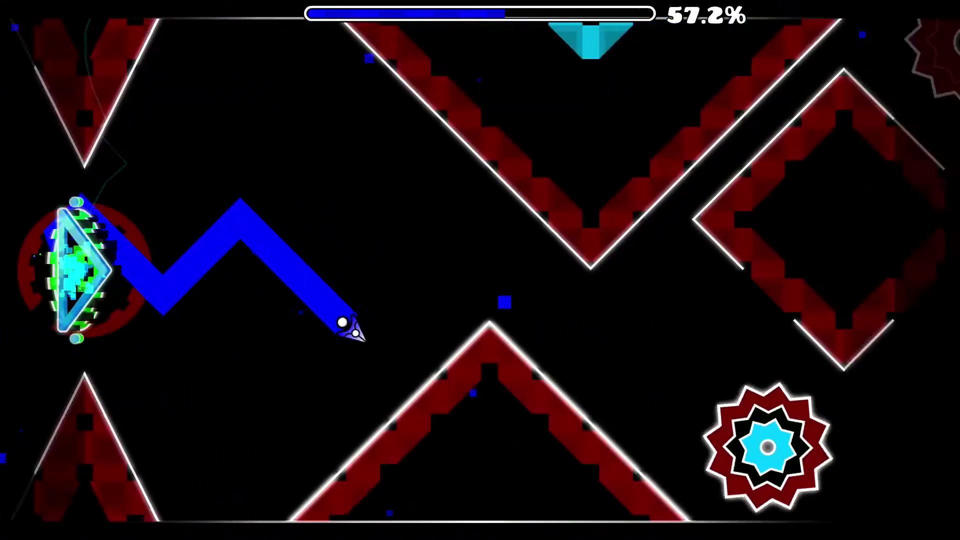
pyautogui.press('space')
pyautogui.press('space')
pyautogui.press('space')
pyautogui.press('space')
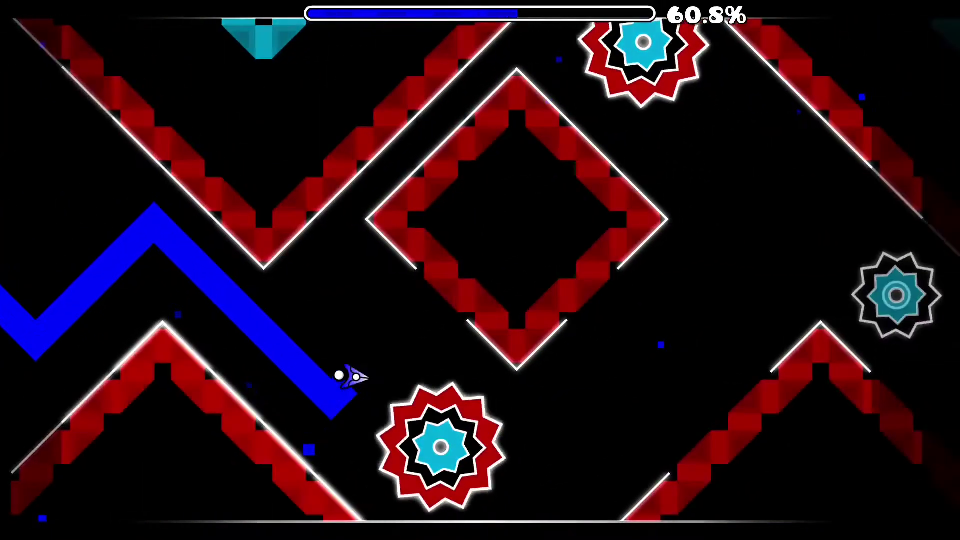
pyautogui.press('space')
pyautogui.press('space')
pyautogui.press('space')
pyautogui.press('space')
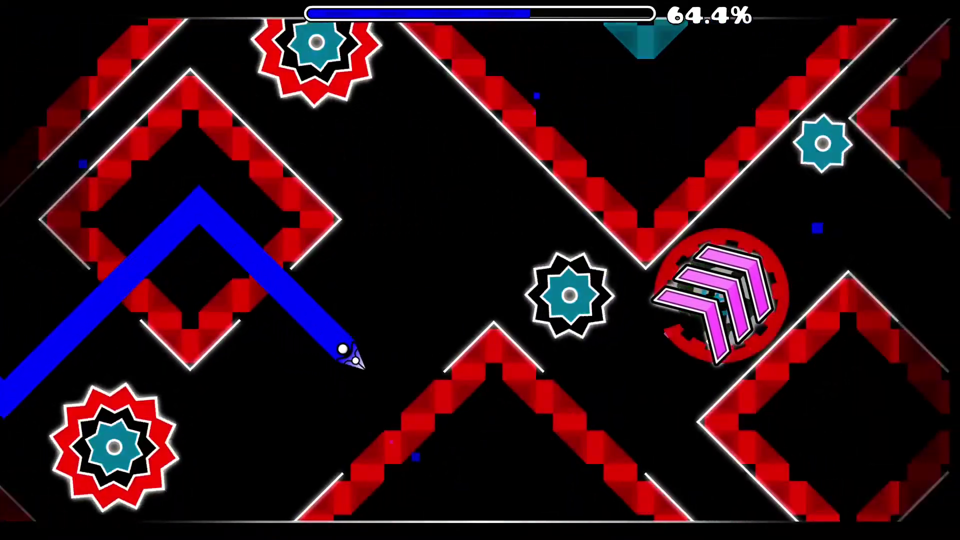
pyautogui.press('space')
pyautogui.press('space')
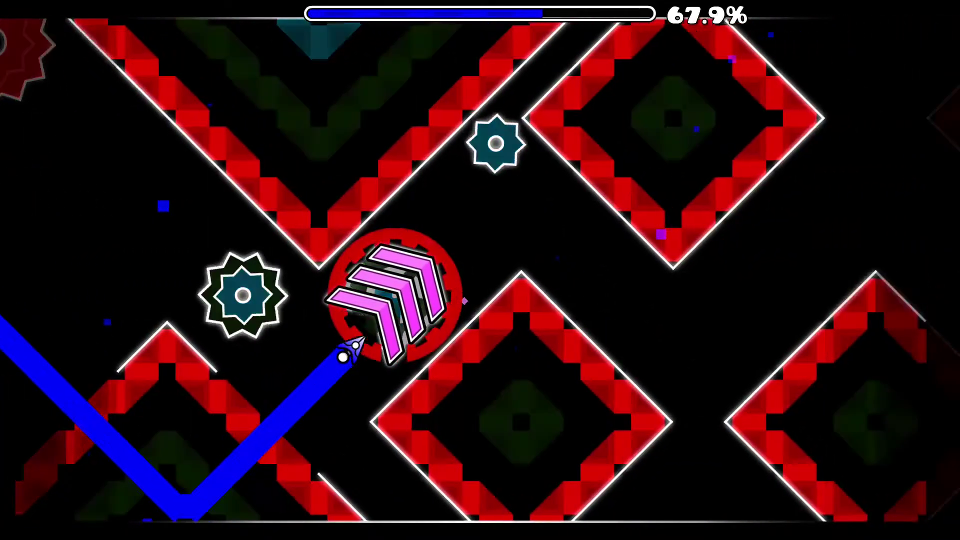
pyautogui.press('space')
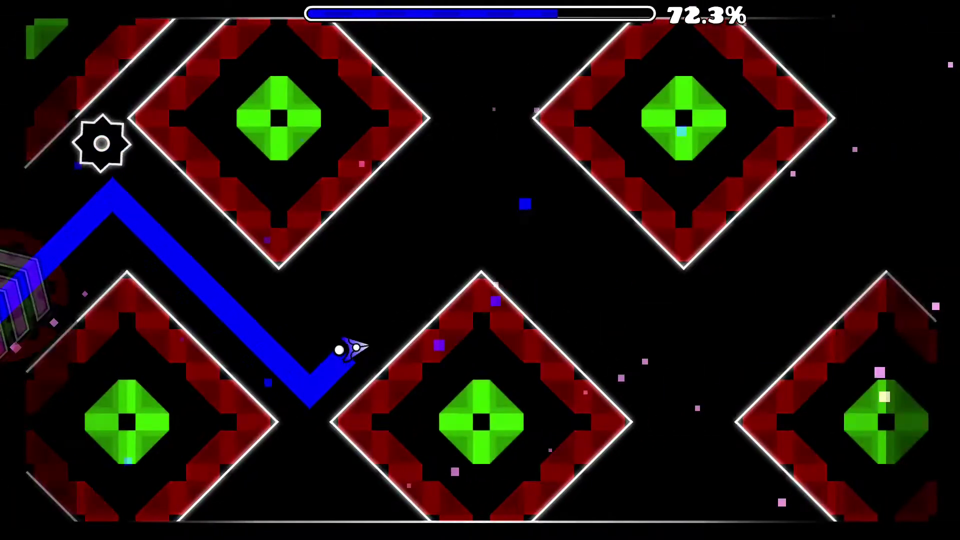
pyautogui.press('space')
pyautogui.press('space')
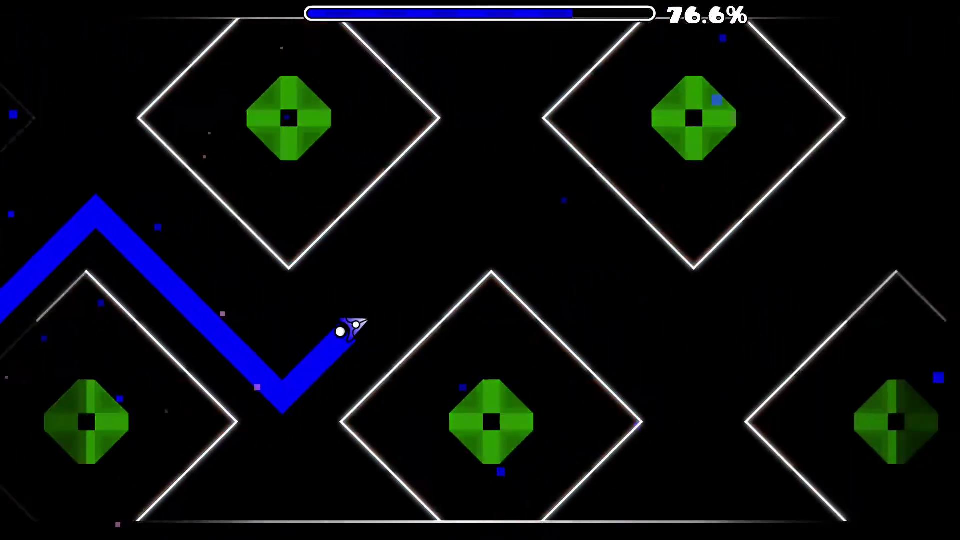
pyautogui.press('space')
pyautogui.press('space')
pyautogui.press('space')
pyautogui.press('space')
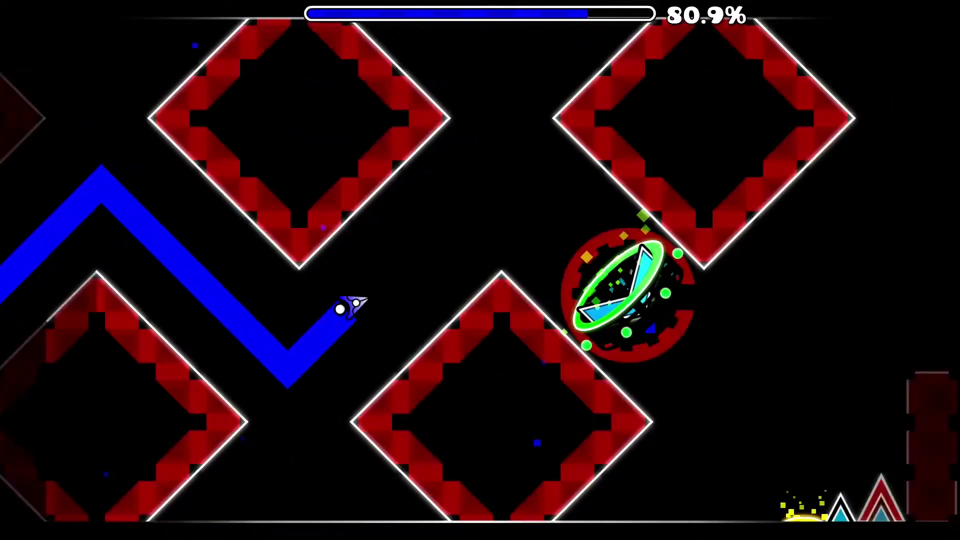
pyautogui.press('space')
pyautogui.press('space')
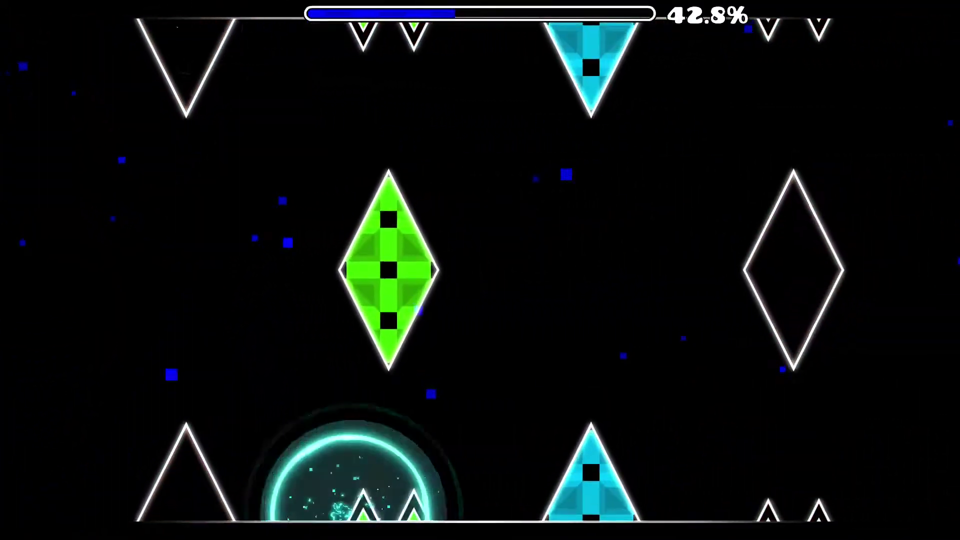
# Step: On the retry, steer the wave and the mirrored dual waves around the diamonds
pyautogui.press('space')
pyautogui.press('space')
pyautogui.press('space')
pyautogui.press('space')
pyautogui.press('space')
pyautogui.press('space')
pyautogui.press('space')
pyautogui.press('space')
pyautogui.press('space')
pyautogui.press('space')
pyautogui.press('space')
pyautogui.press('space')
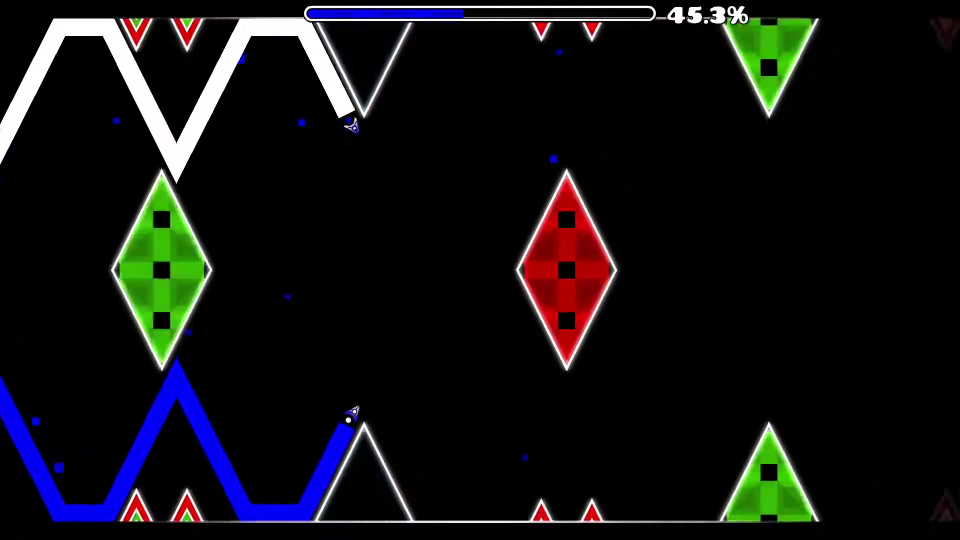
pyautogui.press('space')
pyautogui.press('space')
pyautogui.press('space')
pyautogui.press('space')
pyautogui.press('space')
pyautogui.press('space')
pyautogui.press('space')
pyautogui.press('space')
pyautogui.press('space')
pyautogui.press('space')
pyautogui.press('space')
pyautogui.press('space')
pyautogui.press('space')
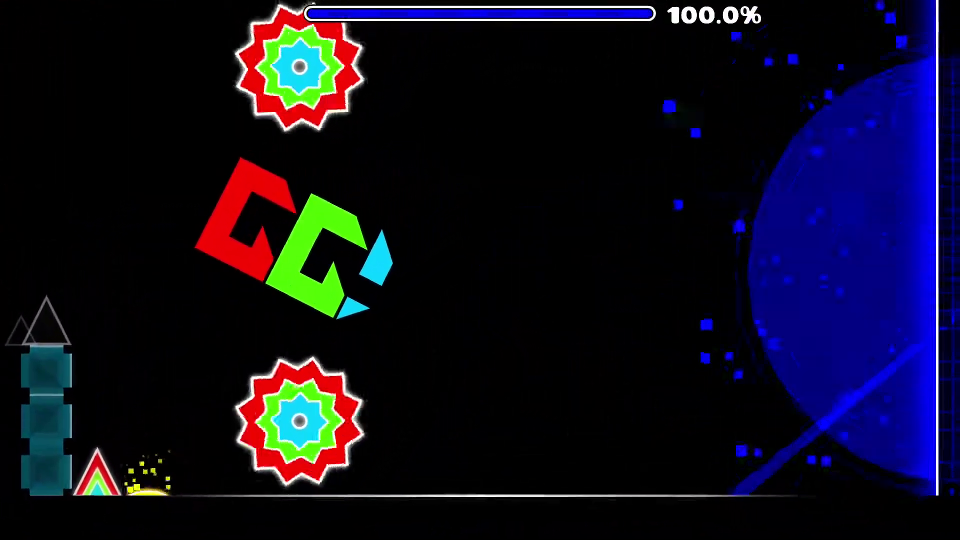